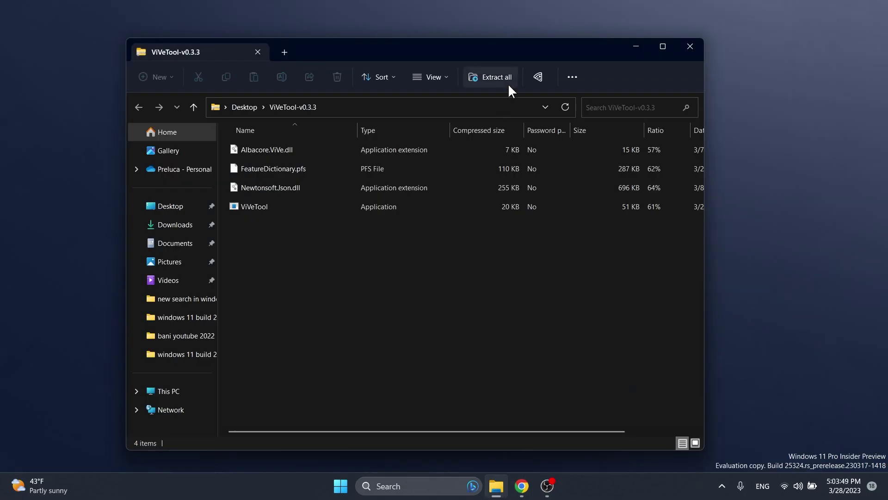
# Step: Start extracting the ViVeTool archive with C:\Windows\System32 as the destination folder
pyautogui.click(506, 79)
pyautogui.click(580, 189)
pyautogui.scroll(-5, 315, 259)
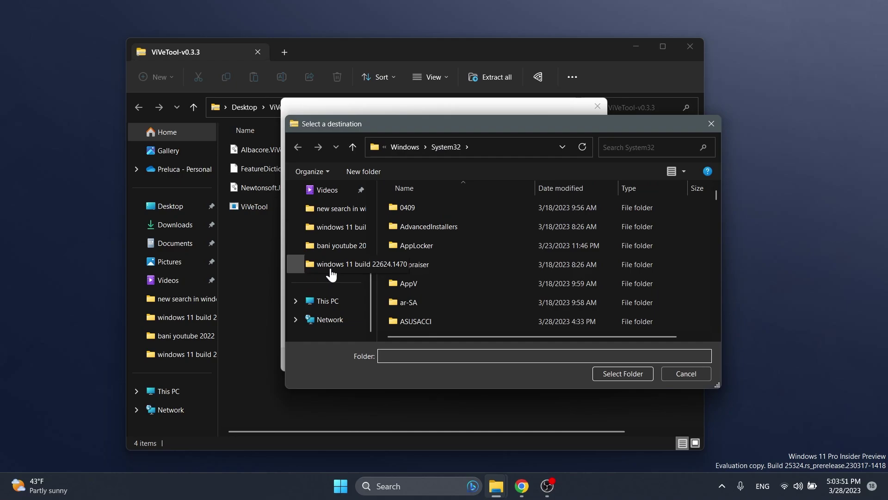
pyautogui.click(327, 301)
pyautogui.click(447, 219)
pyautogui.doubleClick(448, 219)
pyautogui.scroll(-2, 446, 268)
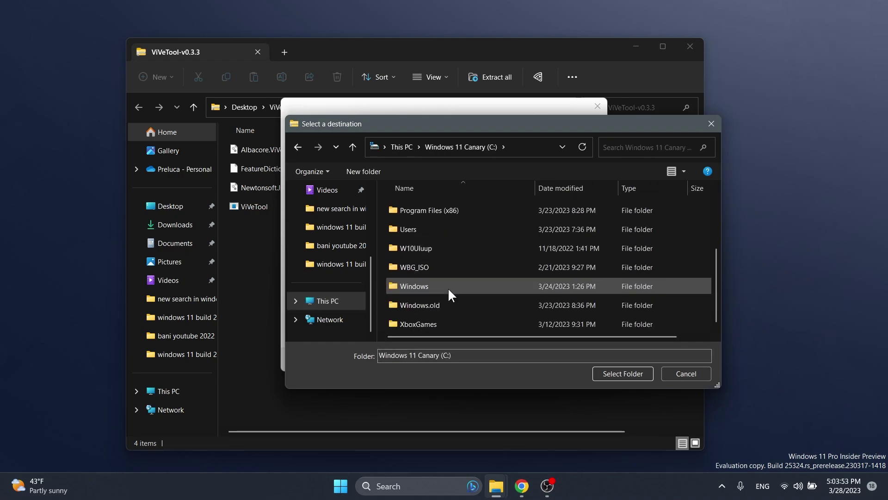
pyautogui.doubleClick(448, 286)
pyautogui.scroll(-3, 458, 259)
pyautogui.scroll(-13, 463, 248)
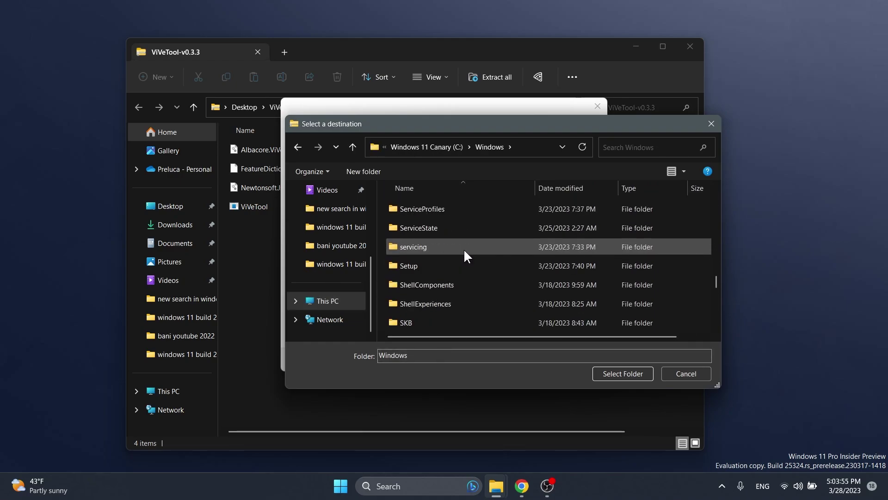
pyautogui.click(458, 305)
pyautogui.click(608, 375)
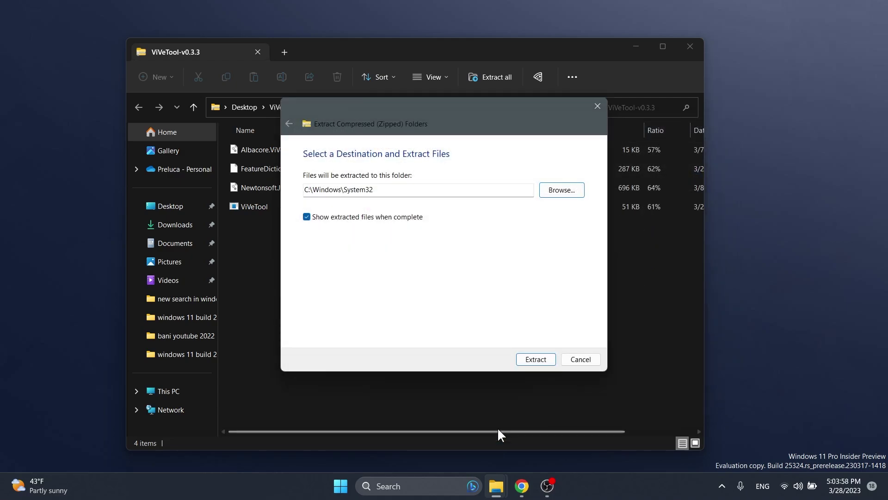
# Step: Extract the files into System32, replacing the existing copies, then close the folder window
pyautogui.click(529, 360)
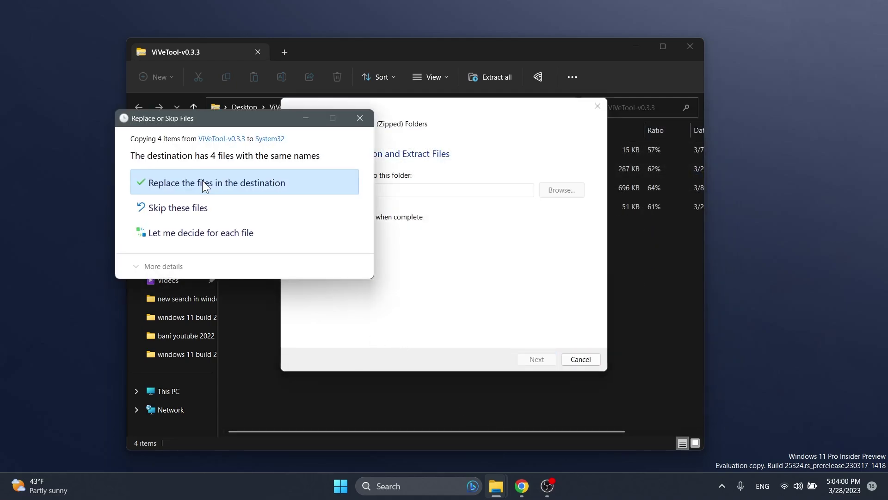
pyautogui.click(202, 179)
pyautogui.click(205, 209)
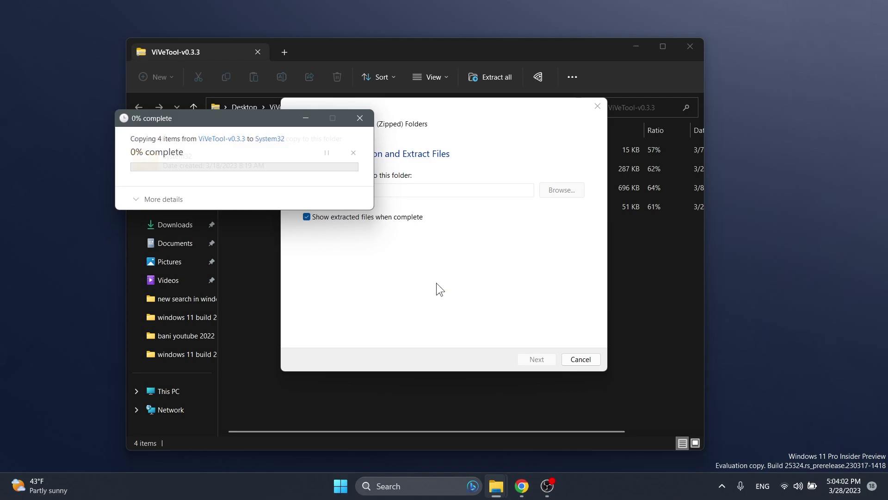
pyautogui.click(709, 62)
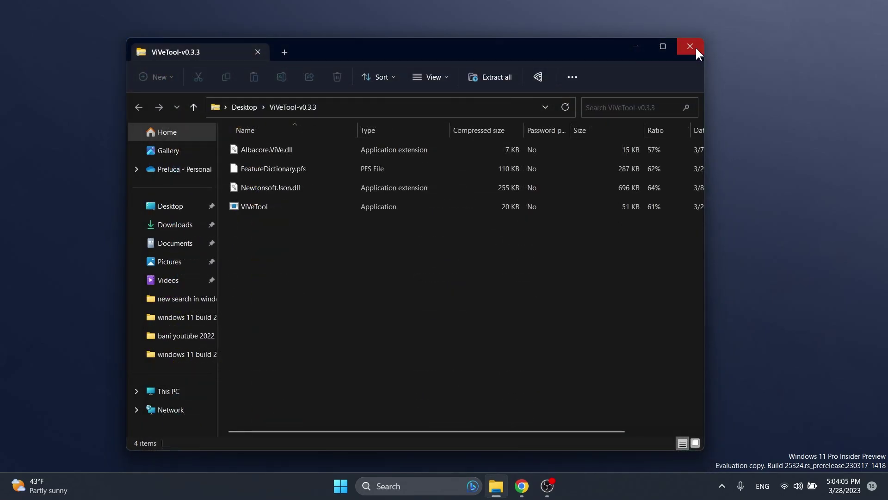
# Step: Close the archive window and run Command Prompt as administrator from a 'cmd' search
pyautogui.click(695, 46)
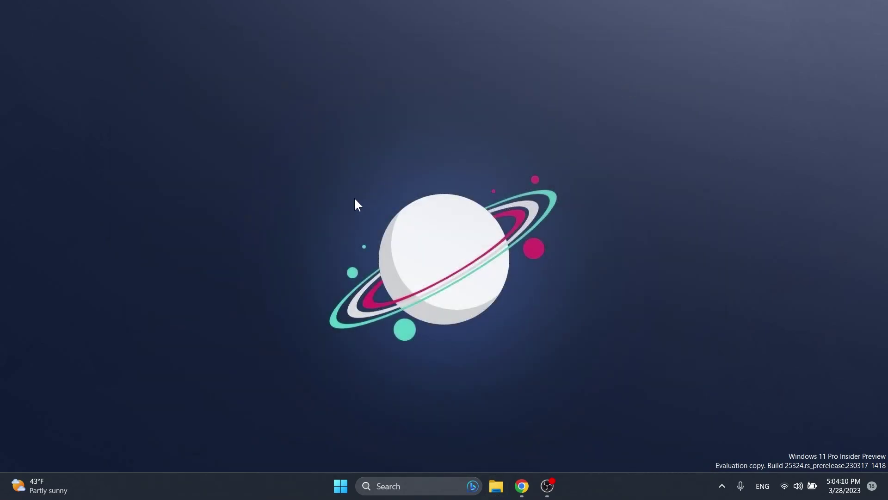
pyautogui.press('super')
pyautogui.write('cmd')
pyautogui.rightClick(317, 159)
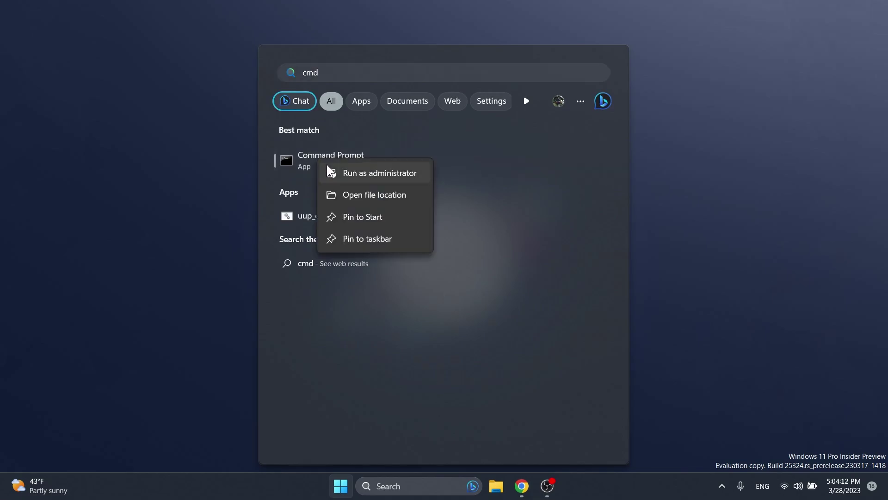
pyautogui.click(344, 175)
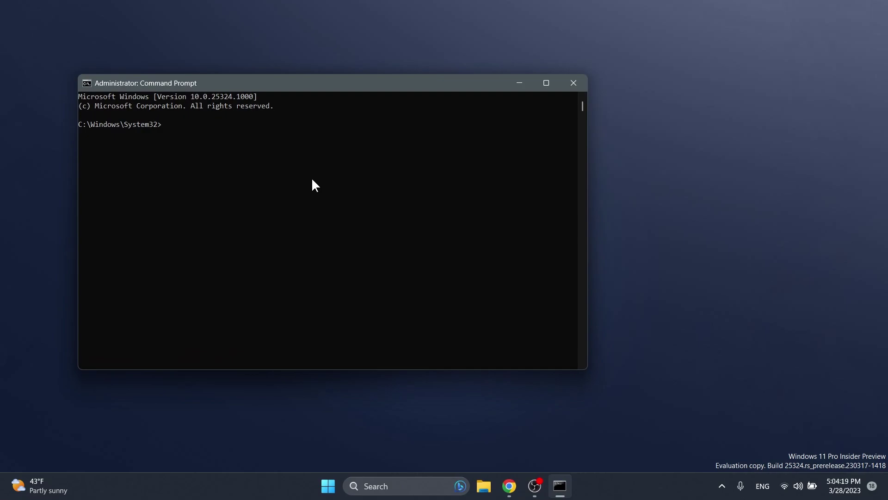
pyautogui.click(276, 216)
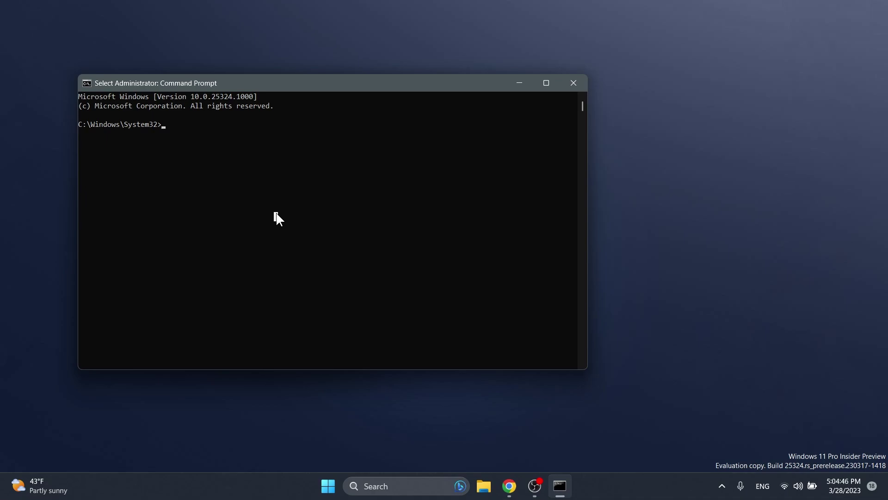
# Step: Run vivetool /enable /id:42934589 to enable the first Widgets feature
pyautogui.write('viveto')
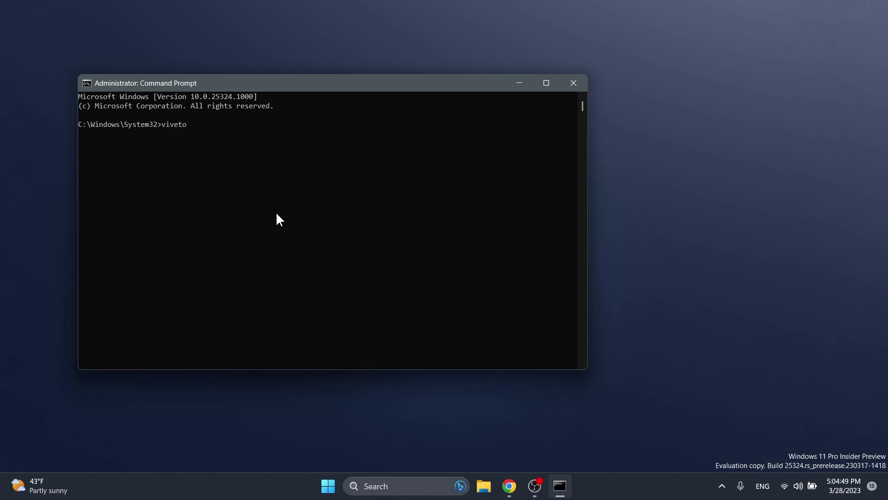
pyautogui.write('ol /enable /id:')
pyautogui.write('42934589')
pyautogui.click(345, 194)
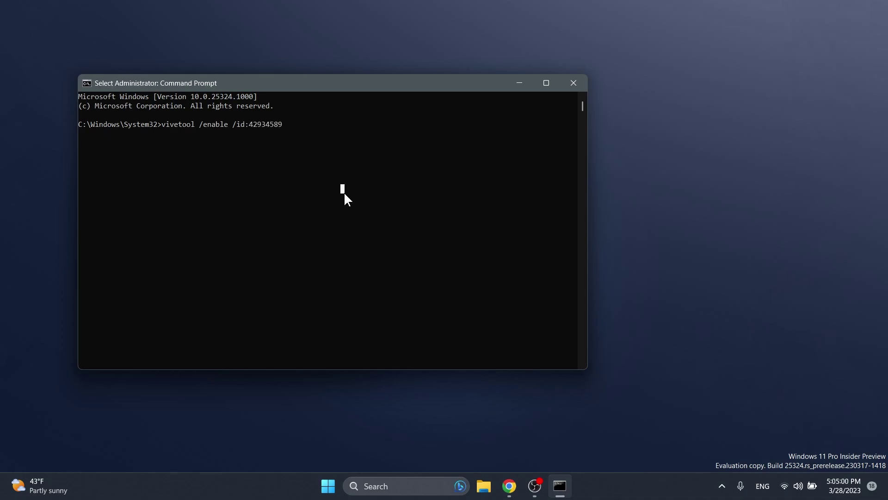
pyautogui.press('Escape')
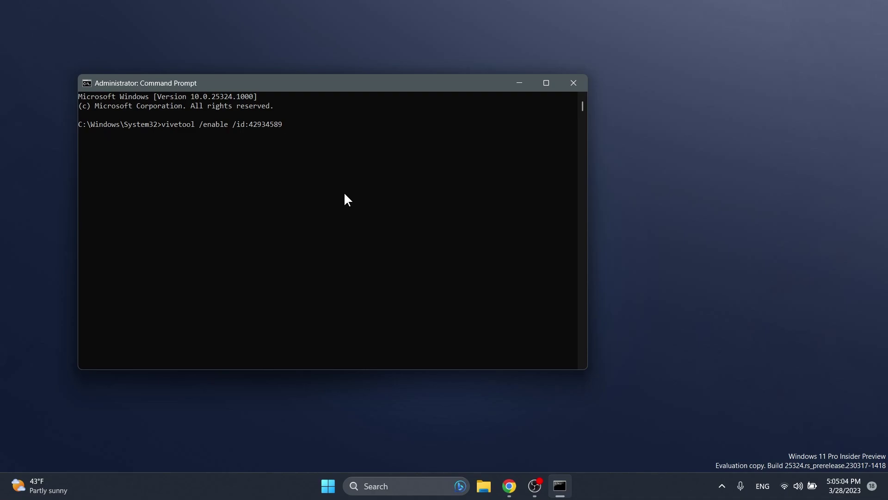
pyautogui.press('Return')
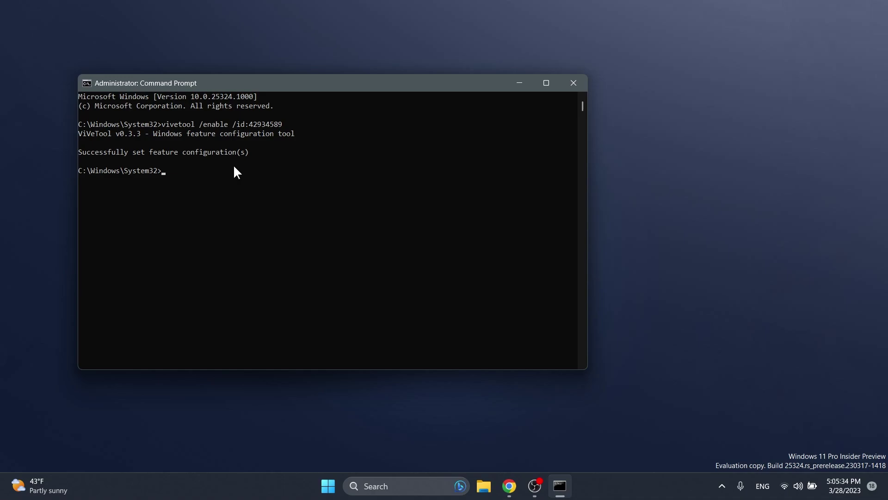
# Step: Run vivetool /enable /id:43214488, then open the Widgets board to check it
pyautogui.click(176, 210)
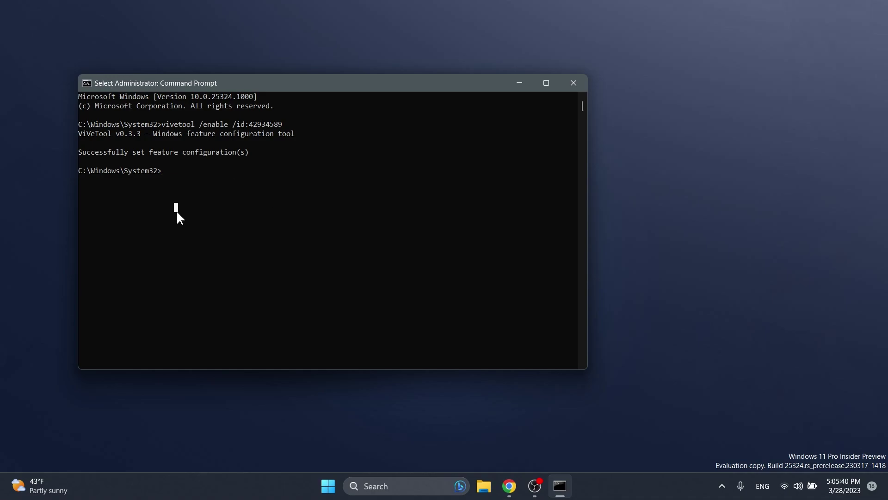
pyautogui.write('viv')
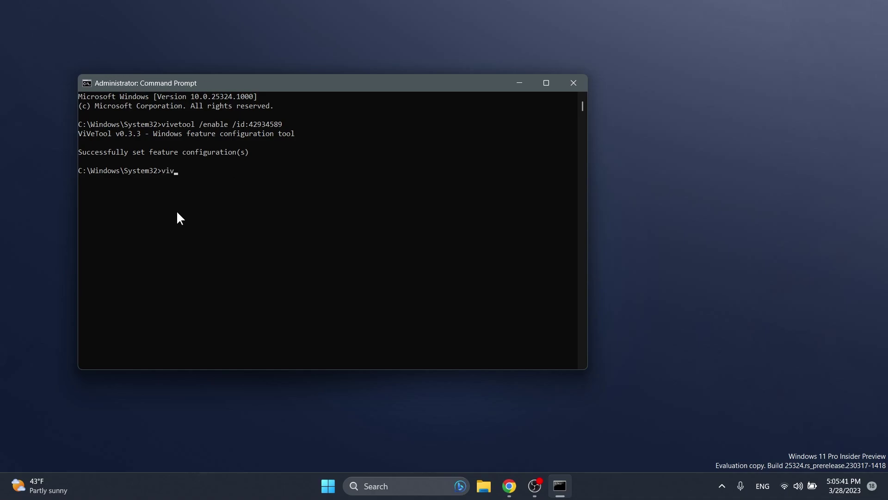
pyautogui.write('etool /enable /id:43214488')
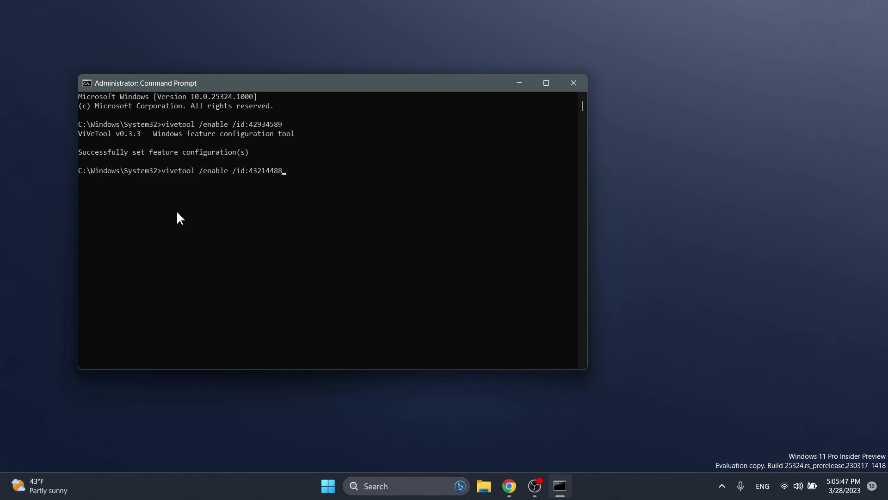
pyautogui.press('Return')
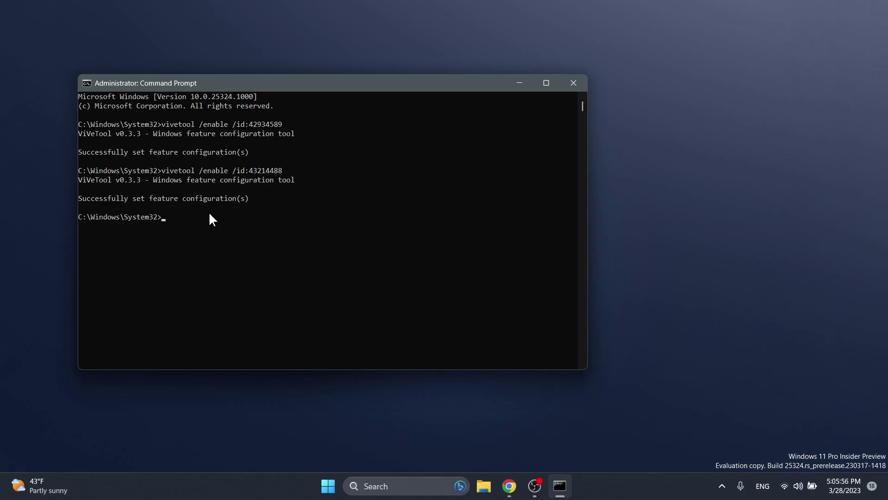
pyautogui.press('super+w')
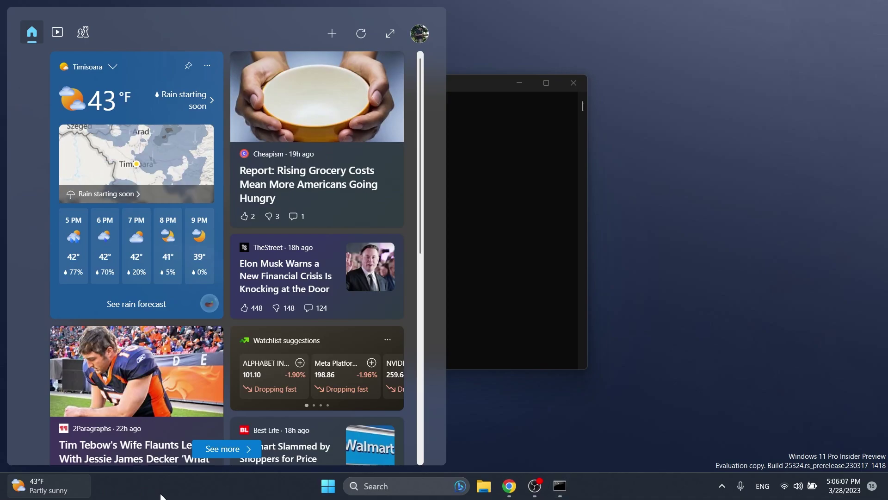
# Step: Close Widgets, launch Microsoft Store via a 'store' search, and run Get updates in Library
pyautogui.press('super+w')
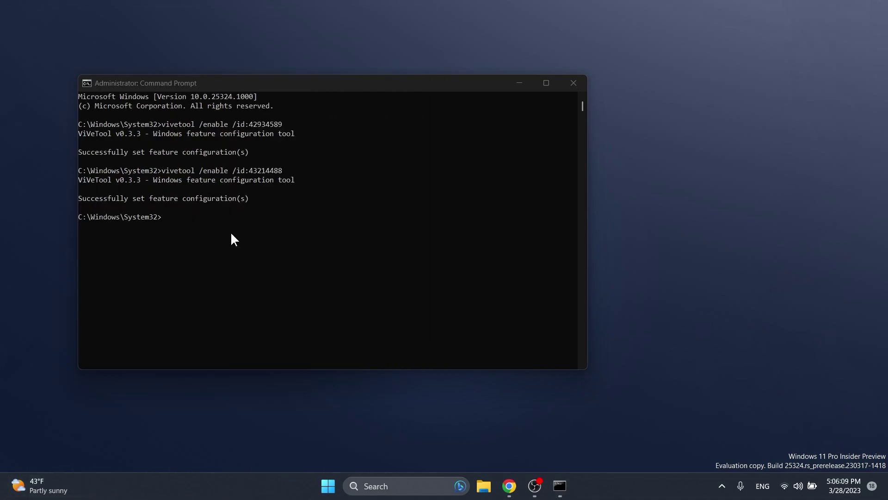
pyautogui.press('super+s')
pyautogui.write('store')
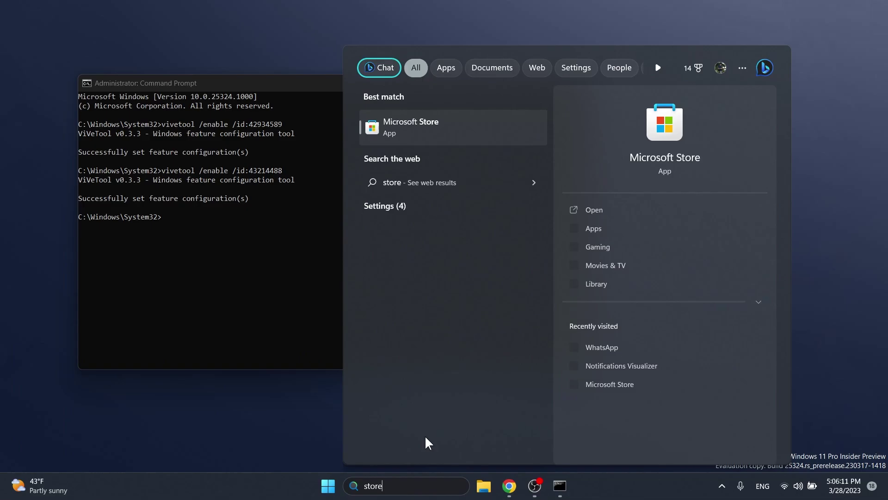
pyautogui.press('Return')
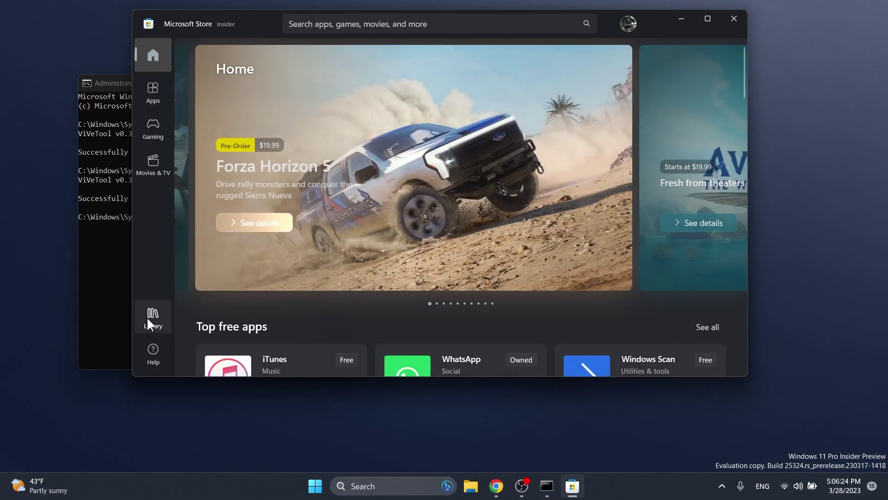
pyautogui.click(148, 316)
pyautogui.click(693, 98)
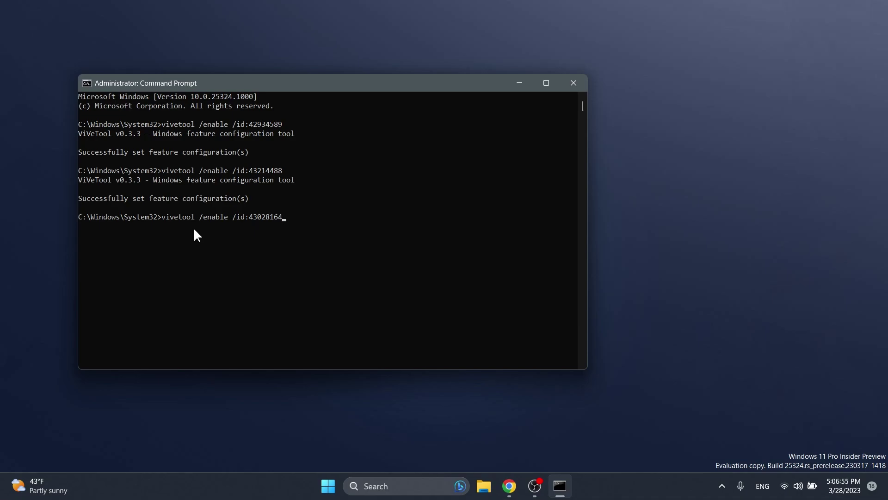
# Step: Run vivetool /enable /id:43028164 and close the Command Prompt window
pyautogui.press('Return')
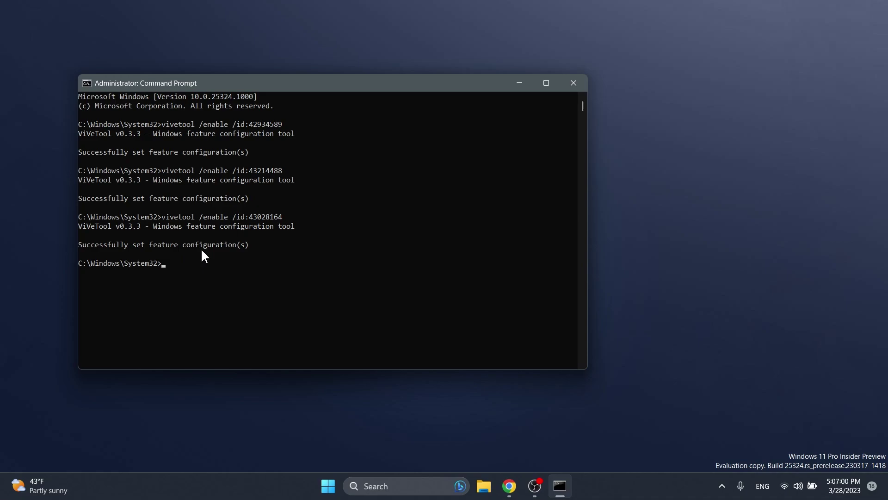
pyautogui.click(572, 84)
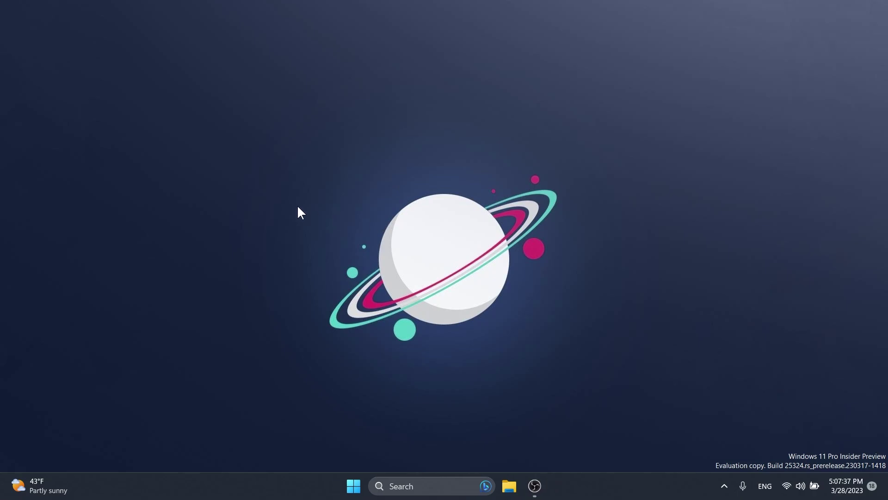
# Step: Open the new Widgets board from the weather entry on the taskbar
pyautogui.click(47, 488)
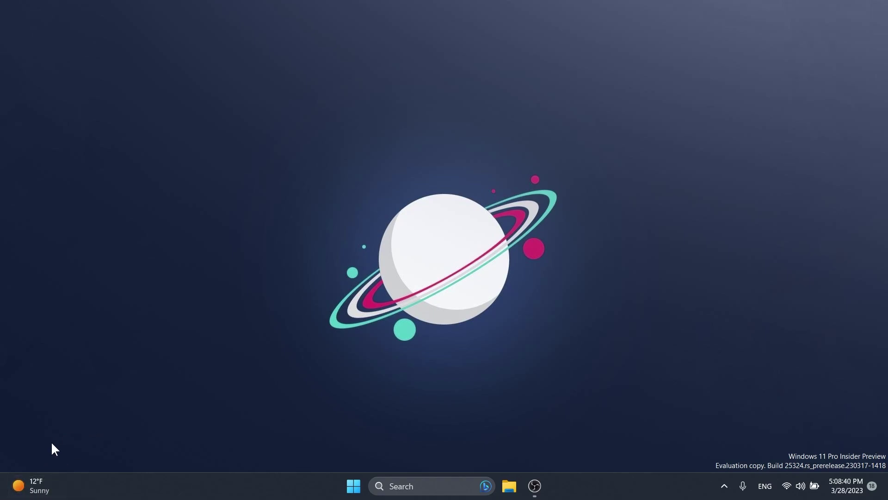
# Step: Set Taskbar alignment to Left under Taskbar behaviors in Taskbar settings, then close Settings
pyautogui.rightClick(620, 485)
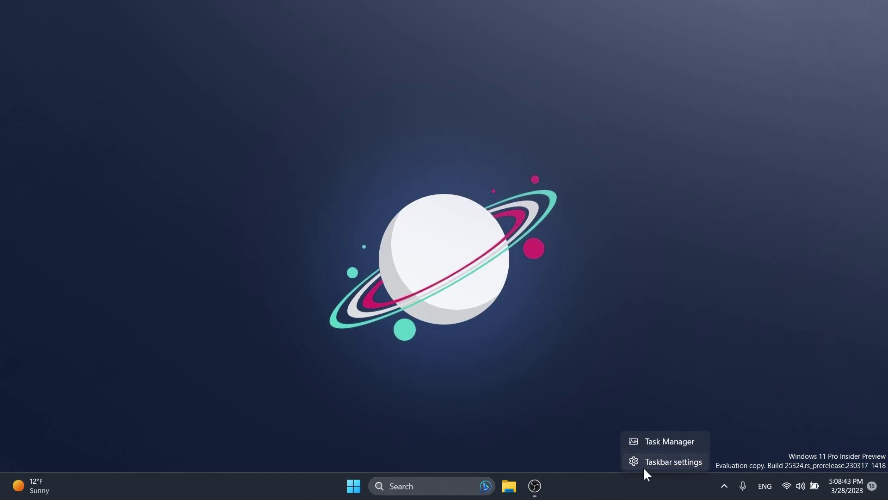
pyautogui.click(644, 466)
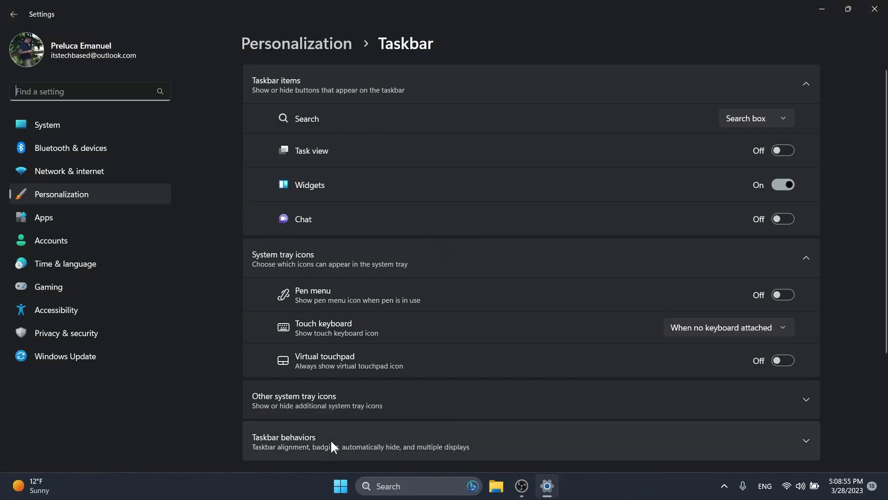
pyautogui.click(331, 440)
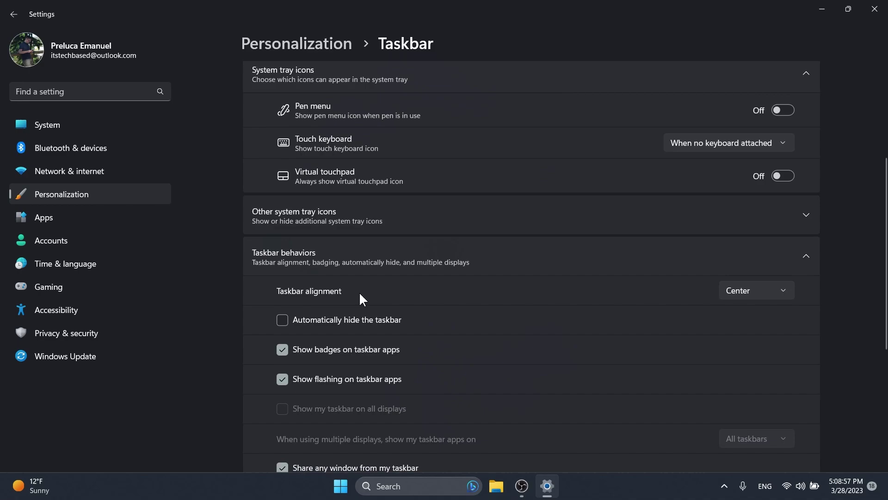
pyautogui.click(753, 291)
pyautogui.click(740, 268)
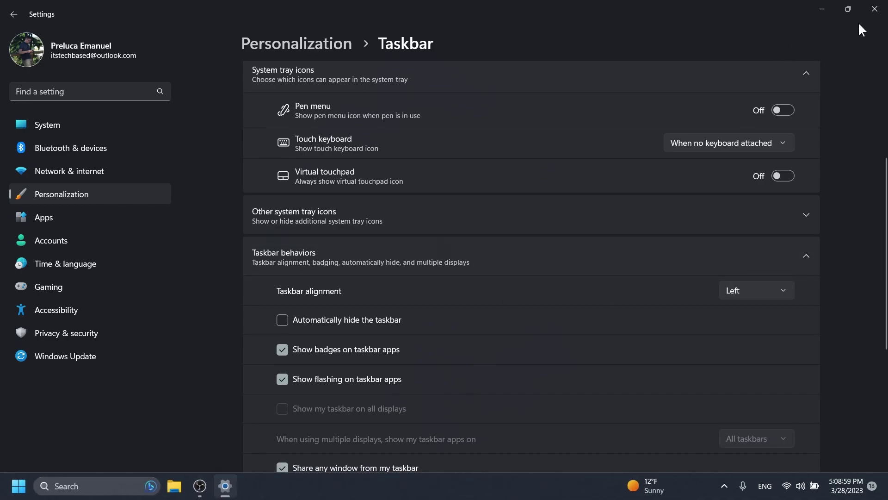
pyautogui.click(874, 9)
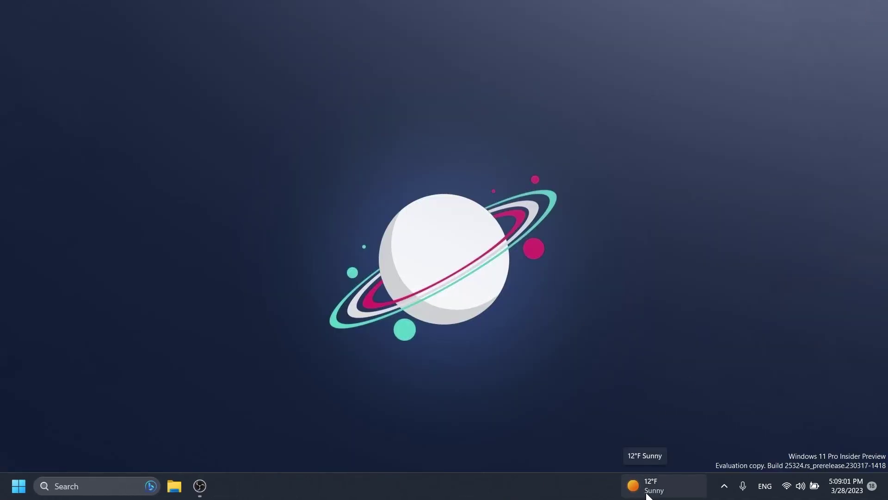